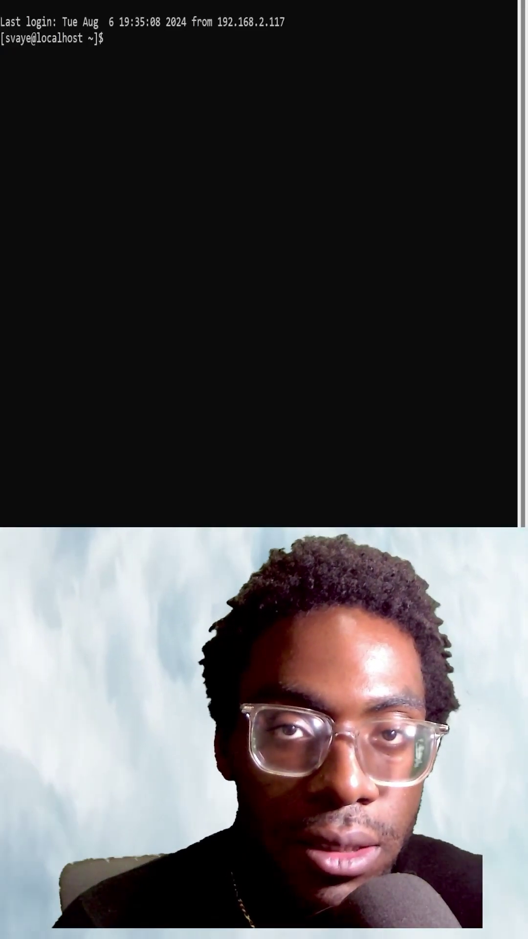
# Clear the login message from the terminal screen
pyautogui.hotkey('ctrl', 'l')
pyautogui.write('podman search cadd')
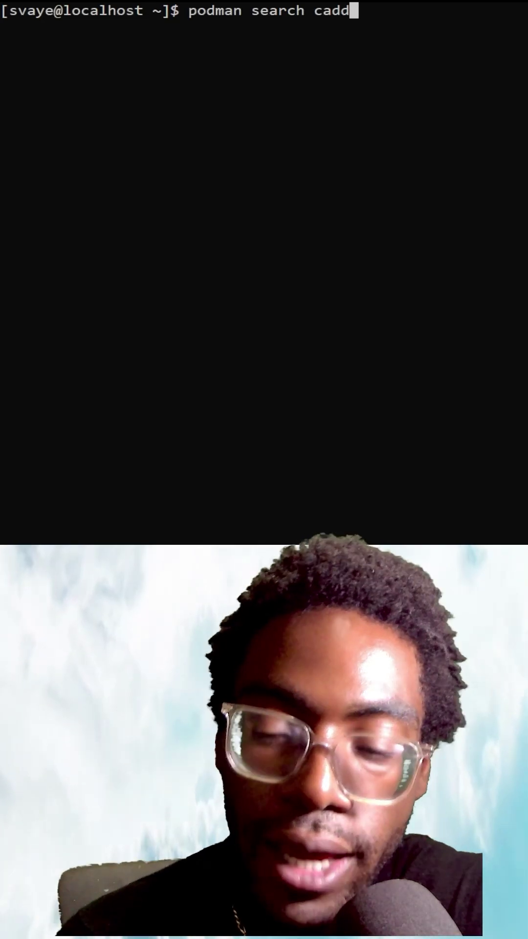
pyautogui.write('y')
# Run 'podman search caddy', copy the docker.io/library/caddy name, and clear the output
pyautogui.press('Return')
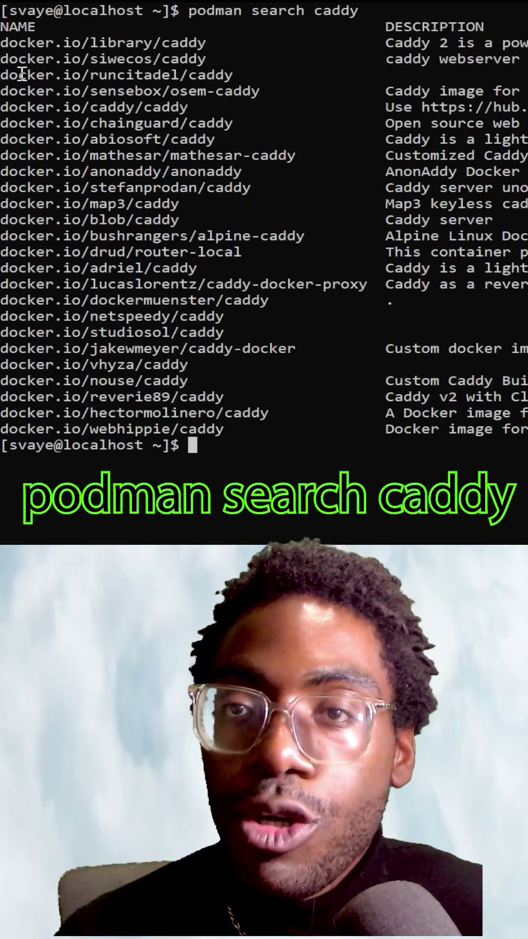
pyautogui.moveTo(206, 42); pyautogui.dragTo(97, 41)
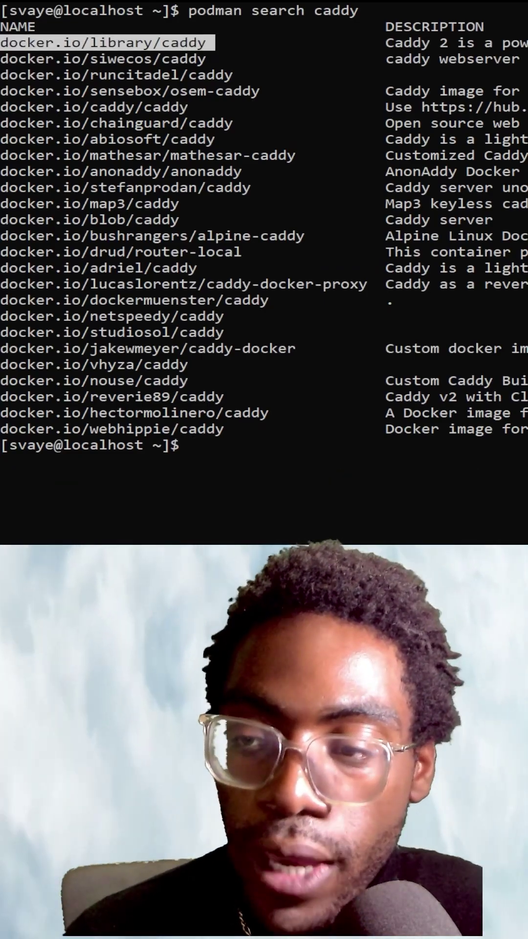
pyautogui.hotkey('ctrl', 'l')
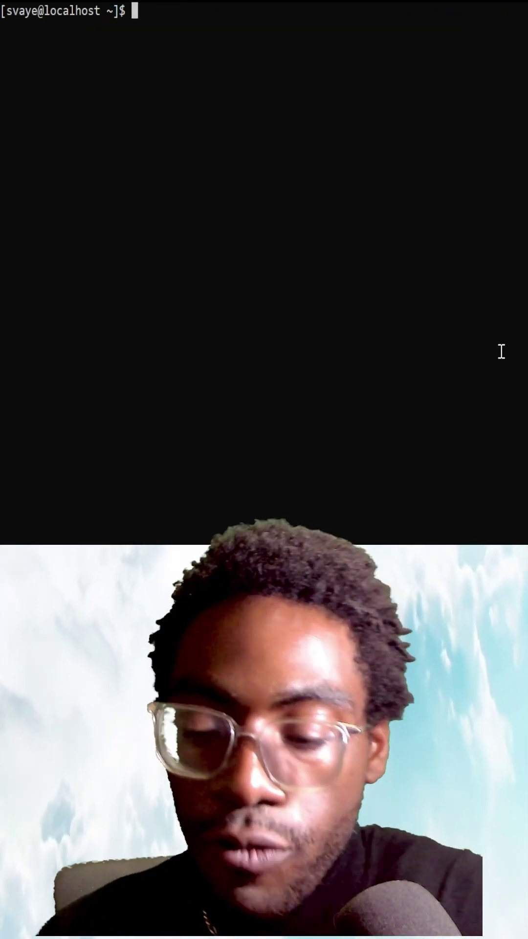
pyautogui.write('podman')
pyautogui.write('run')
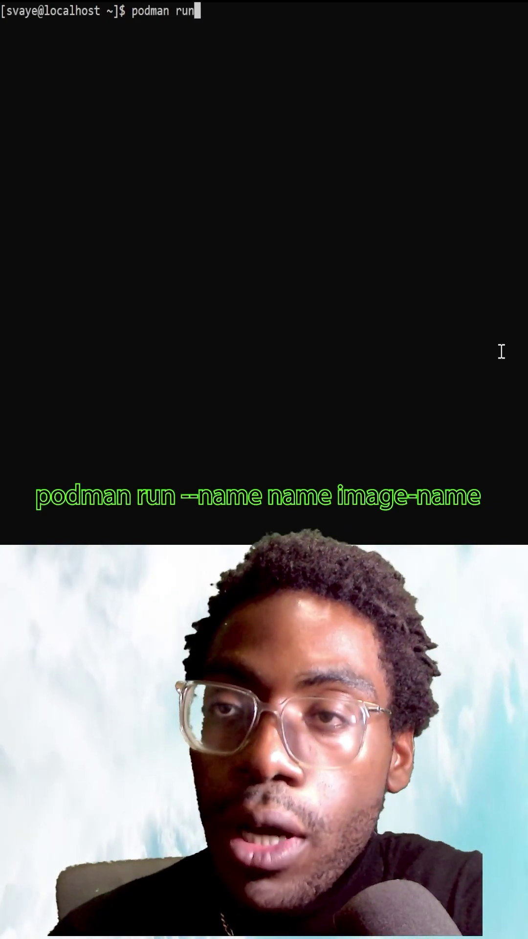
pyautogui.write(' --name ca')
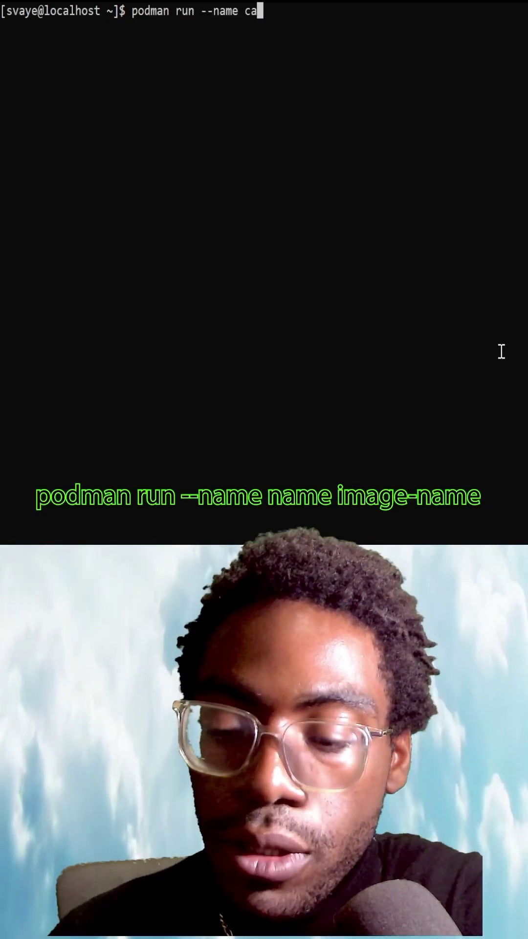
pyautogui.write('ddy-server')
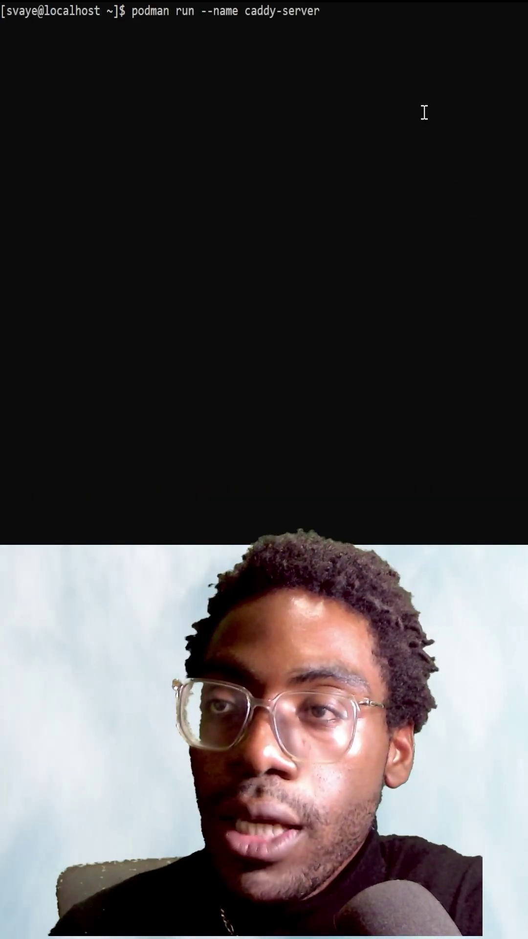
# Launch caddy-server from the pasted docker.io/library/caddy image, then stop the logs and clear
pyautogui.write('docker.io/library/caddy')
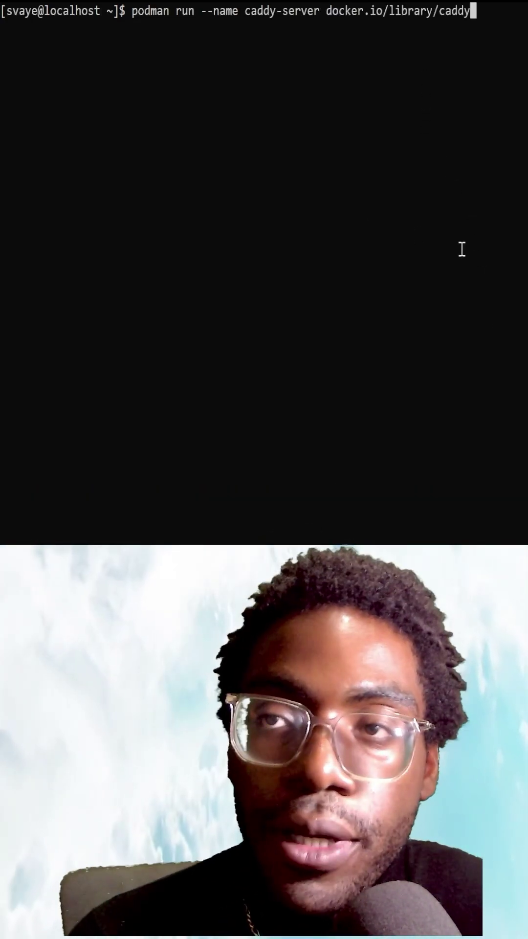
pyautogui.press('Return')
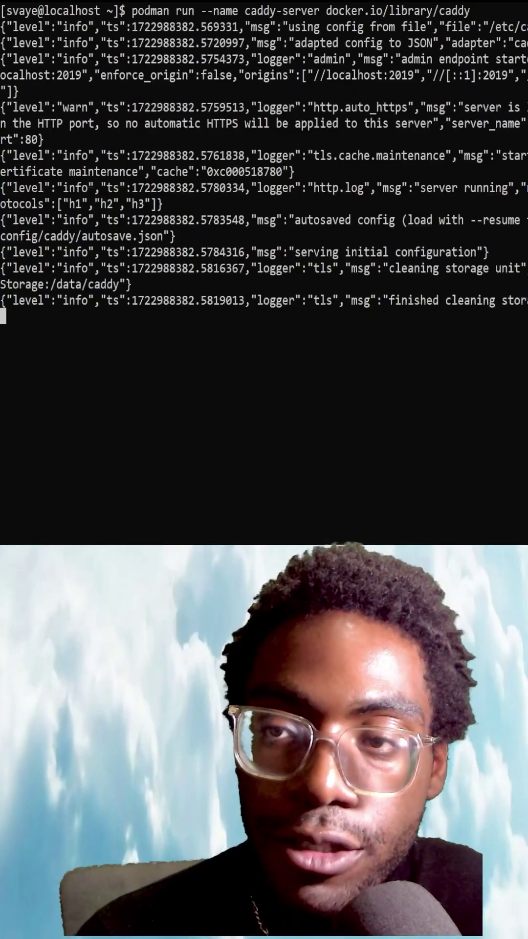
pyautogui.hotkey('ctrl', 'c')
pyautogui.hotkey('ctrl', 'l')
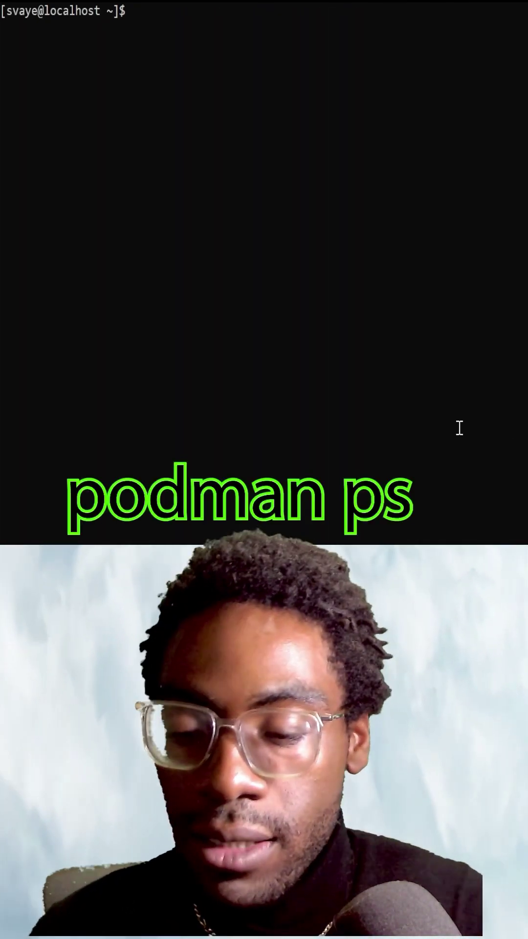
pyautogui.write('podman ps')
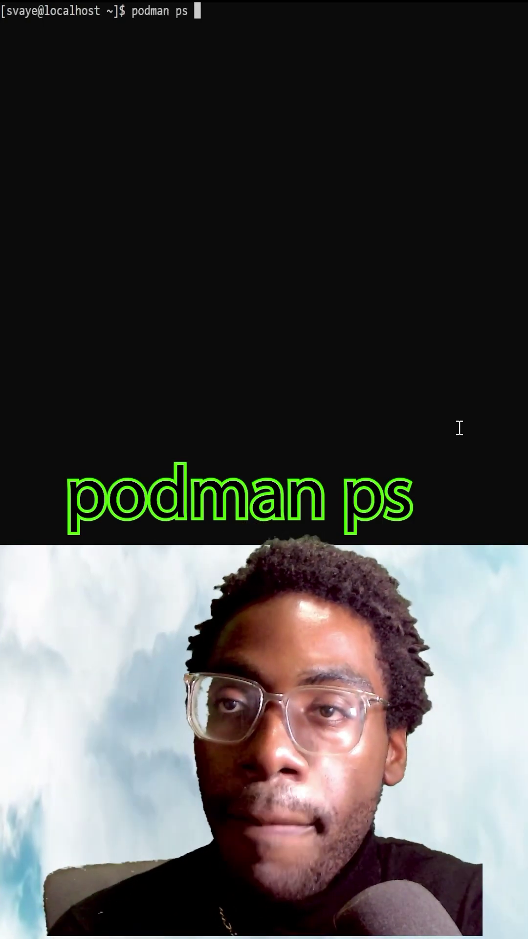
# Run 'podman ps' and highlight the caddy-server container row
pyautogui.press('Return')
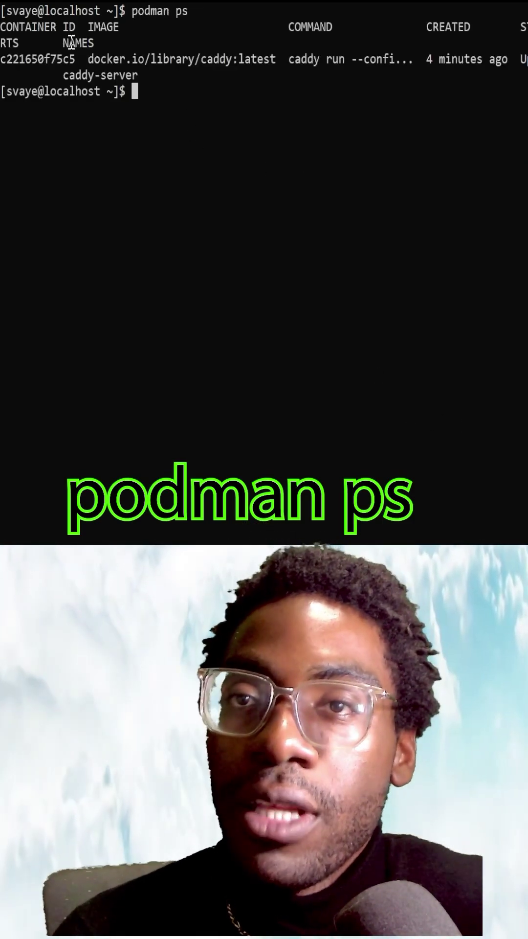
pyautogui.moveTo(58, 43); pyautogui.dragTo(131, 78)
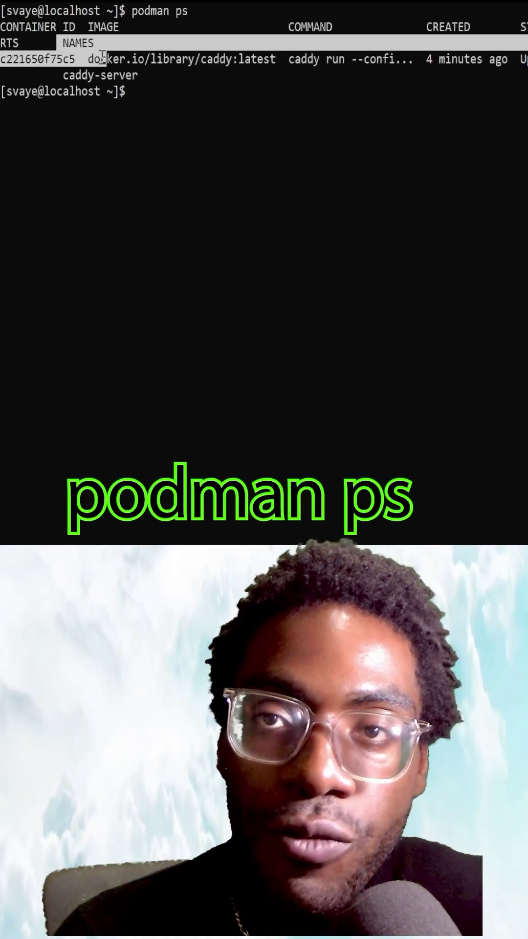